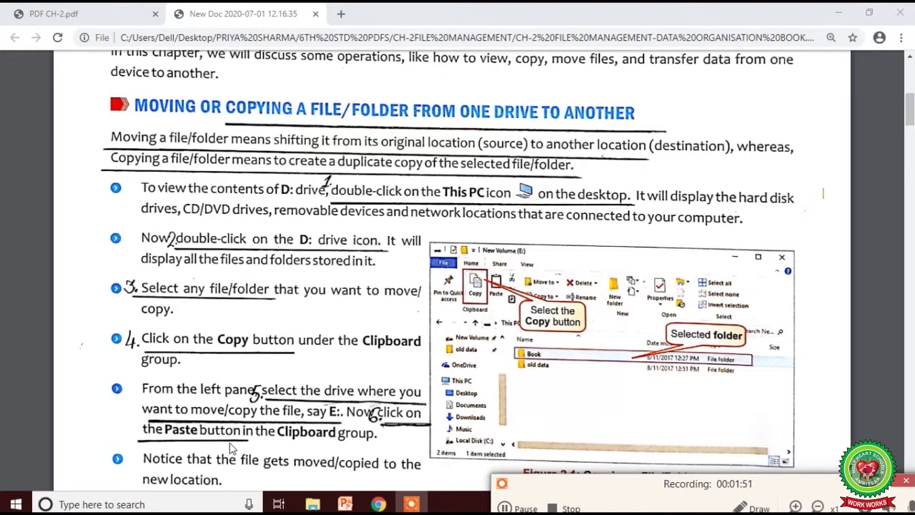
left_click(506, 508)
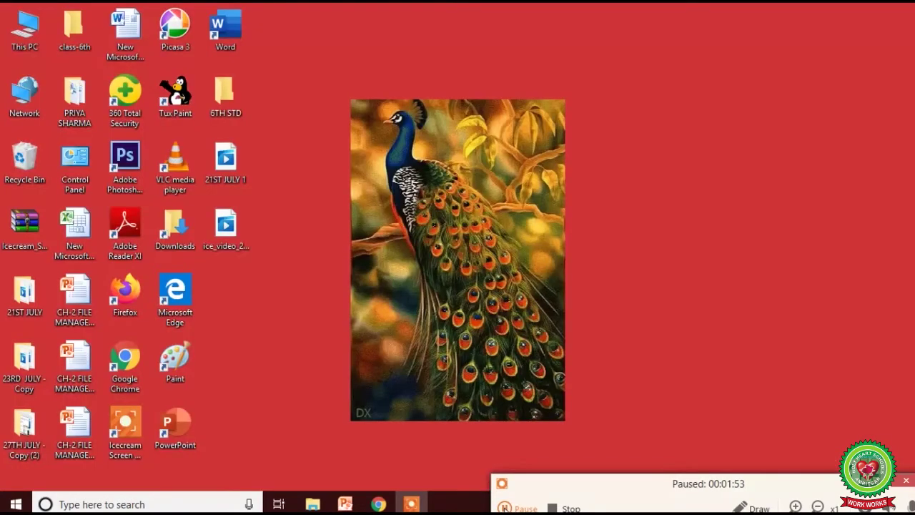
key("F7")
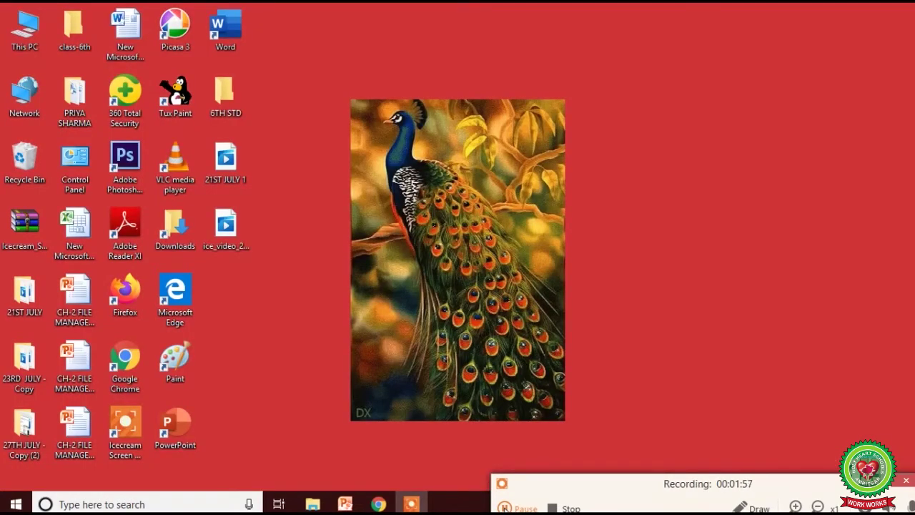
Copy the COMPUTER folder from the New Volume (D:) drive and paste it into the New Volume (E:) drive.
double_click(26, 35)
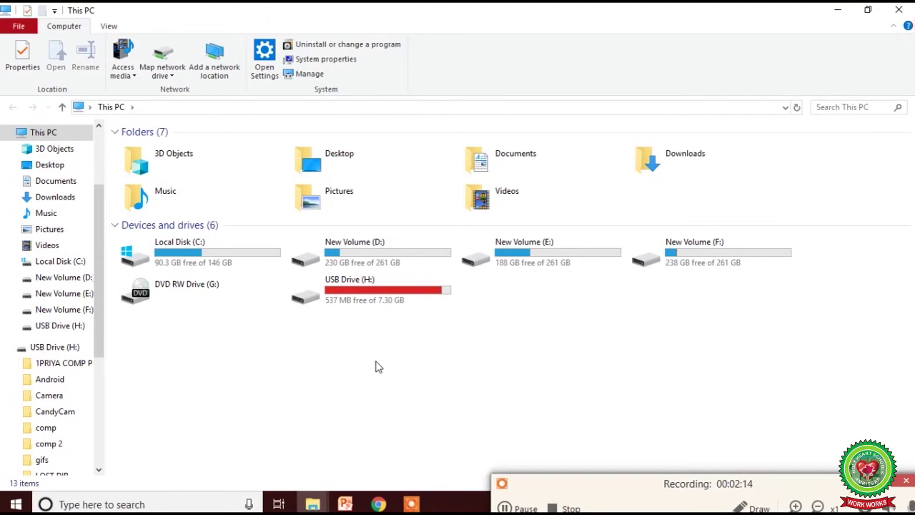
double_click(436, 267)
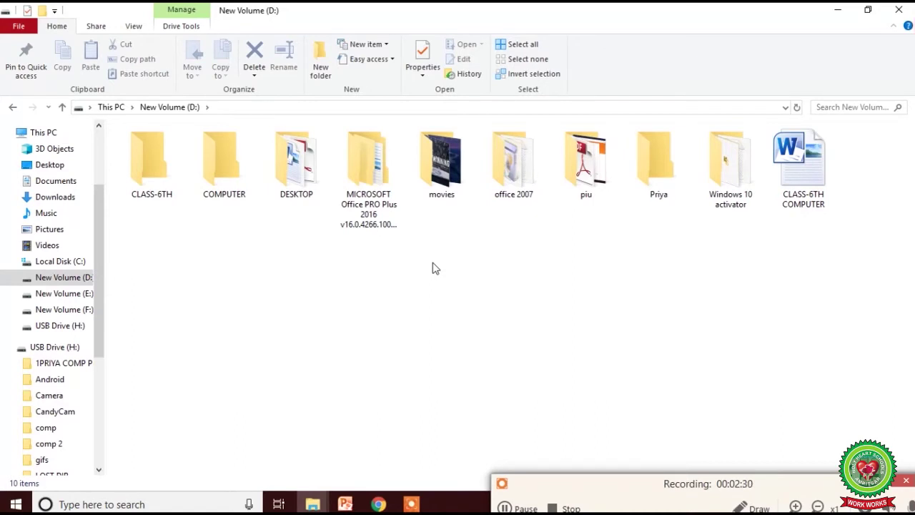
left_click(232, 170)
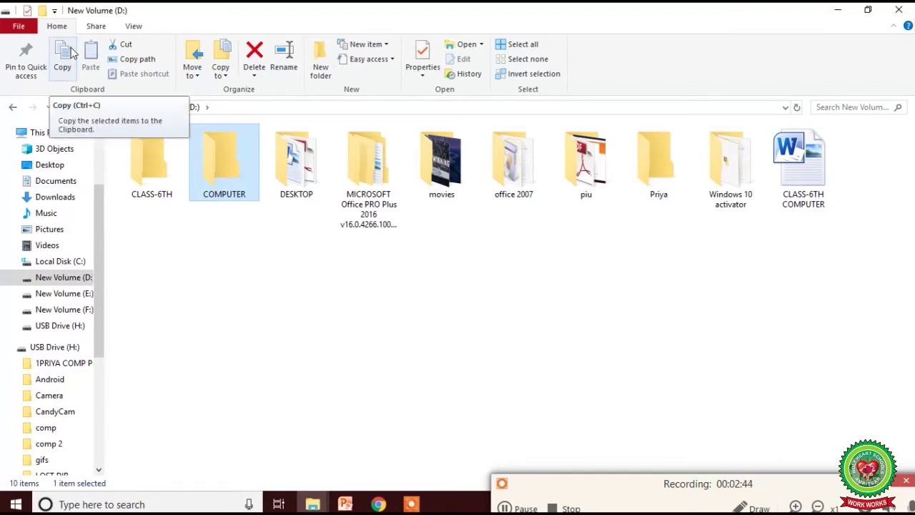
left_click(72, 55)
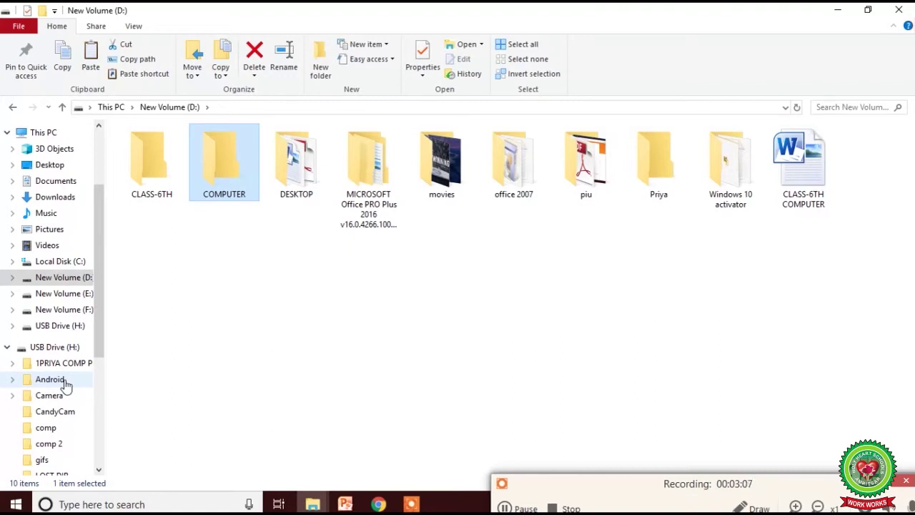
left_click(69, 294)
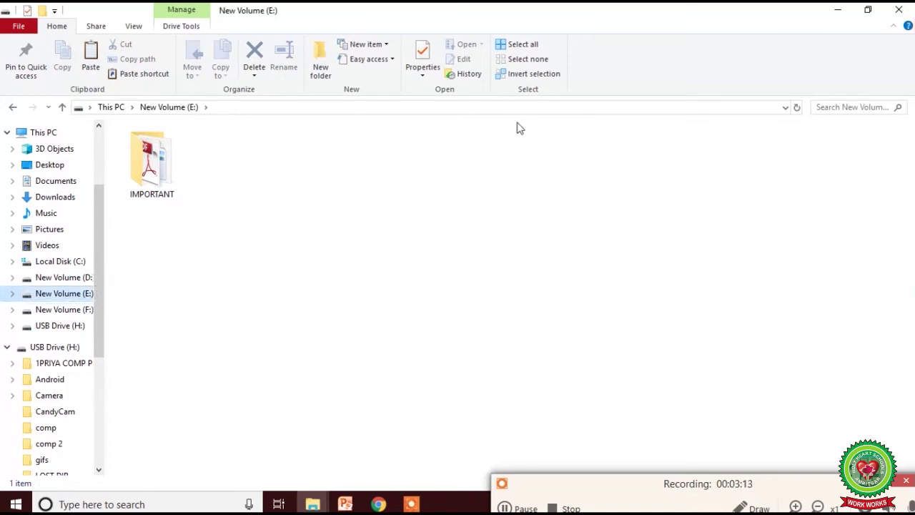
left_click(92, 57)
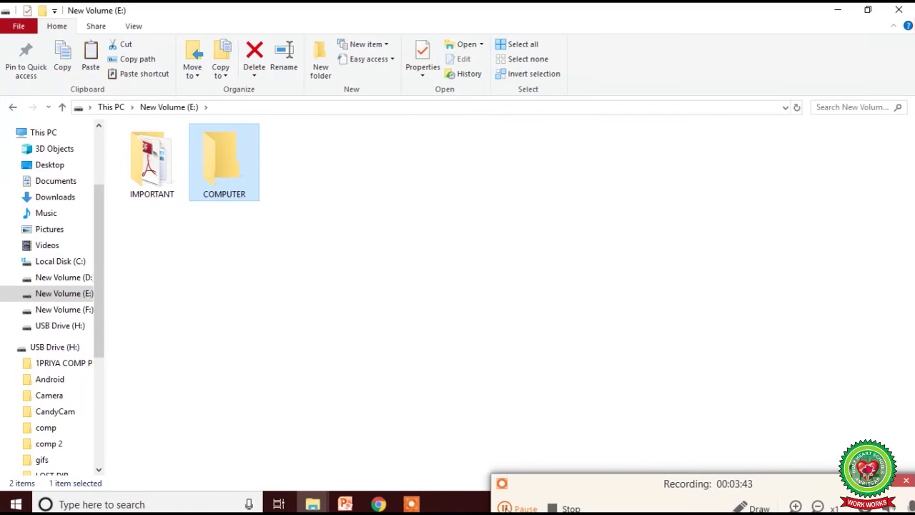
left_click(520, 508)
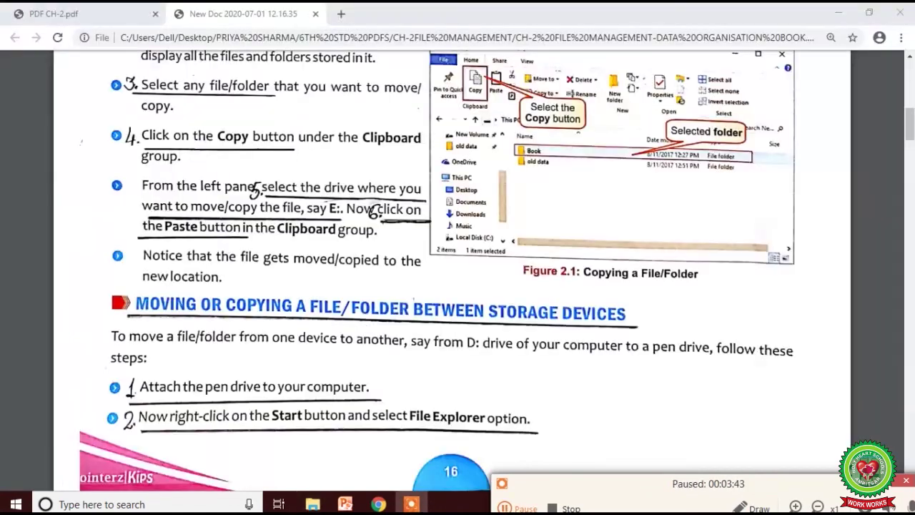
key("alt+p")
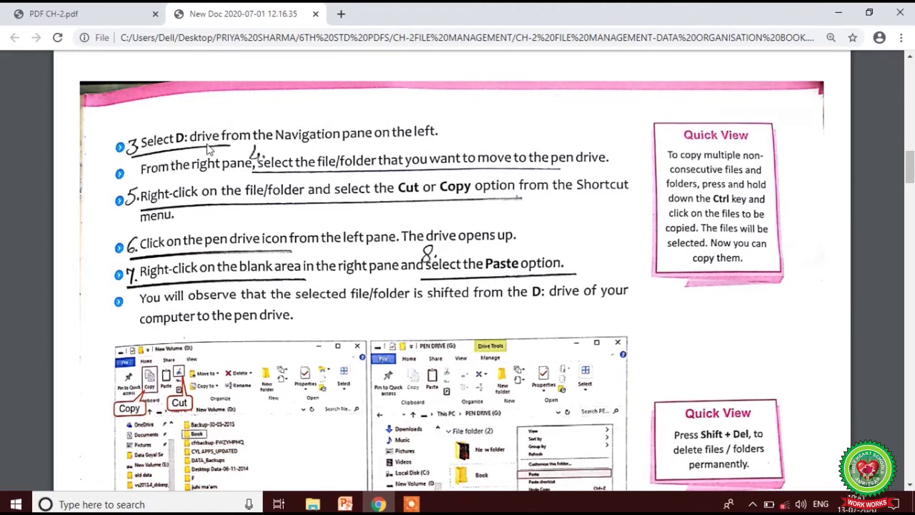
left_click(493, 475)
left_click(490, 502)
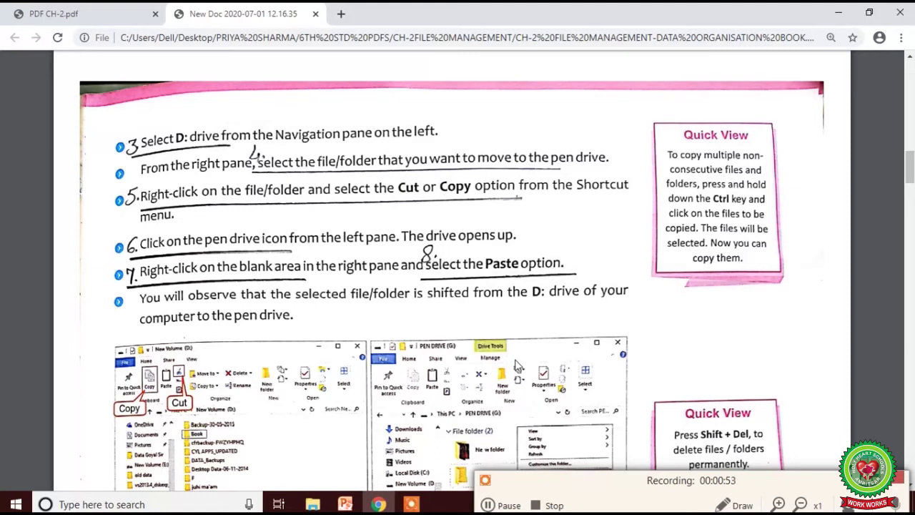
left_click(489, 504)
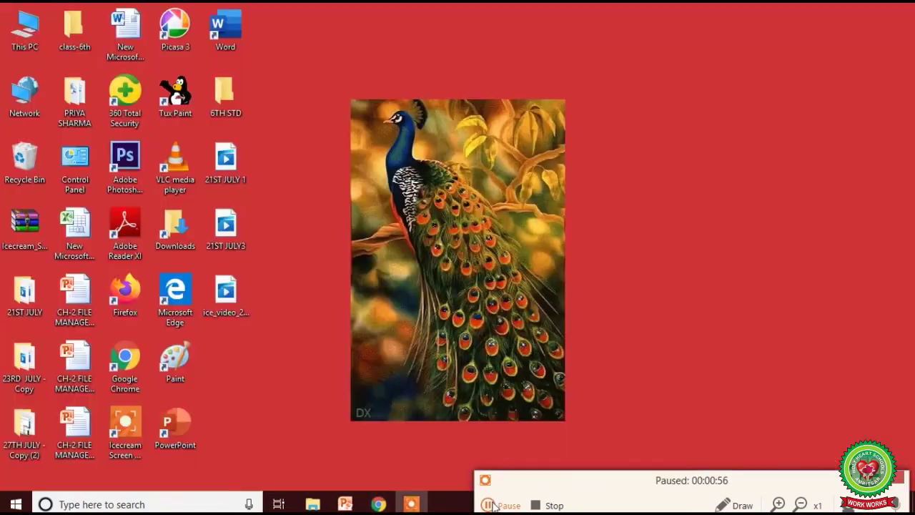
left_click(491, 504)
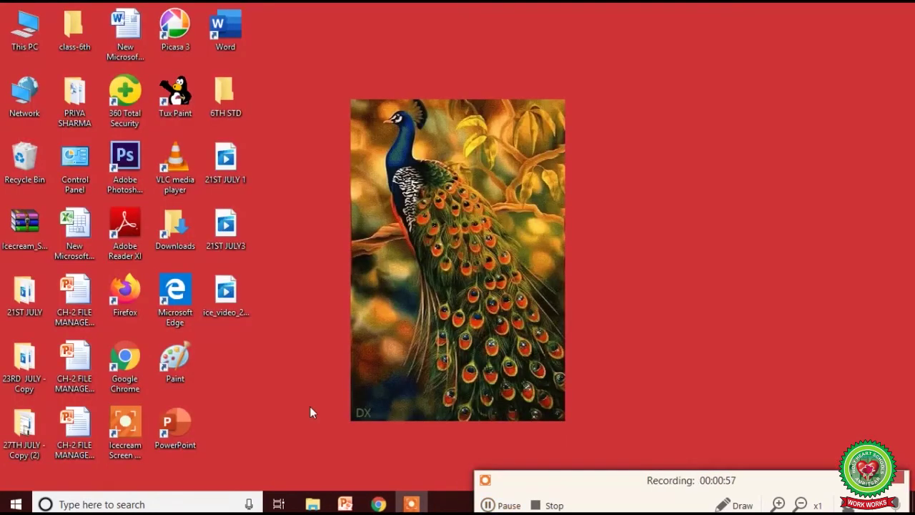
Launch File Explorer and open the New Volume (D:) drive.
left_click(15, 504)
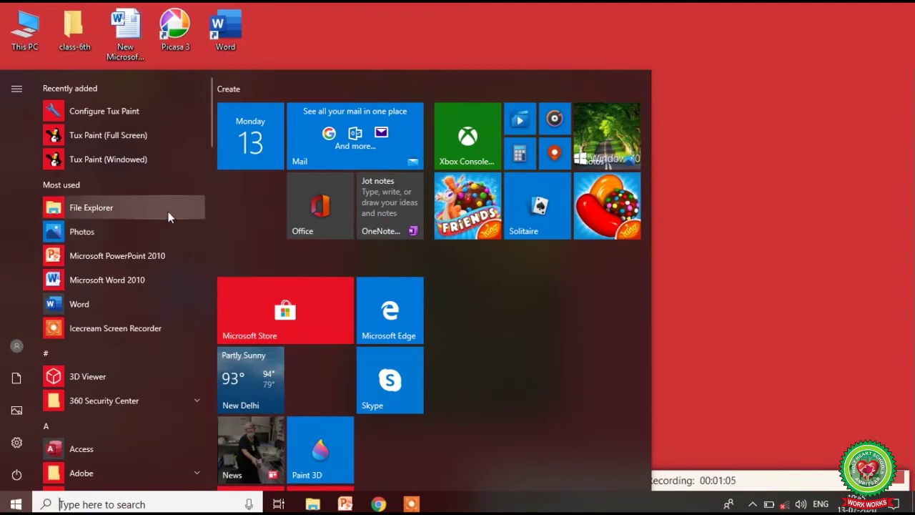
left_click(91, 207)
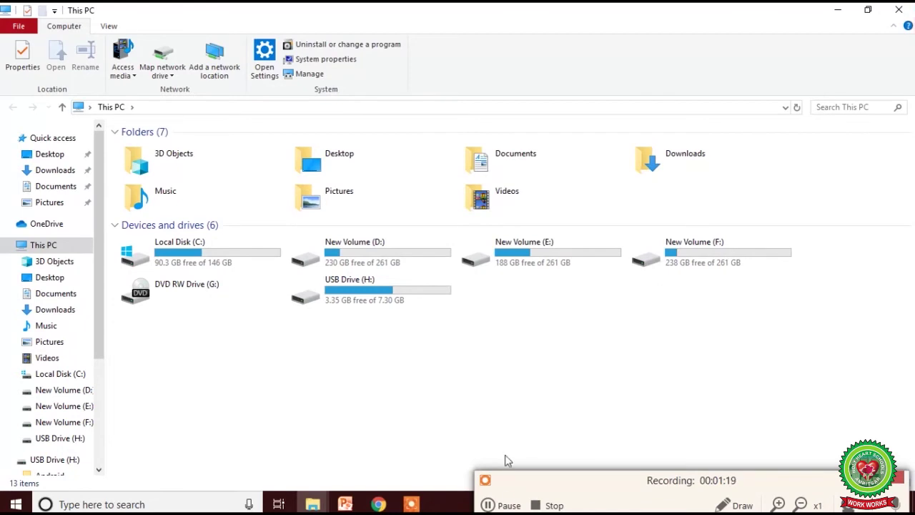
left_click(498, 505)
left_click(498, 505)
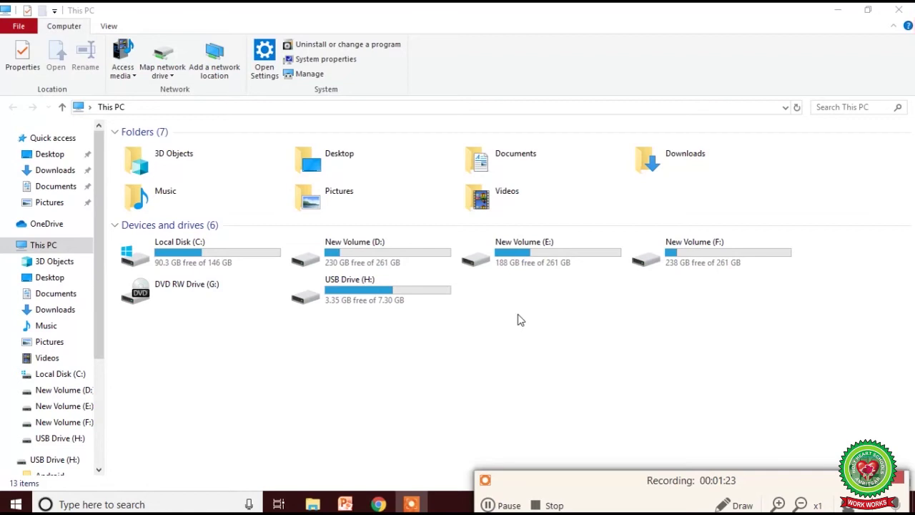
double_click(412, 255)
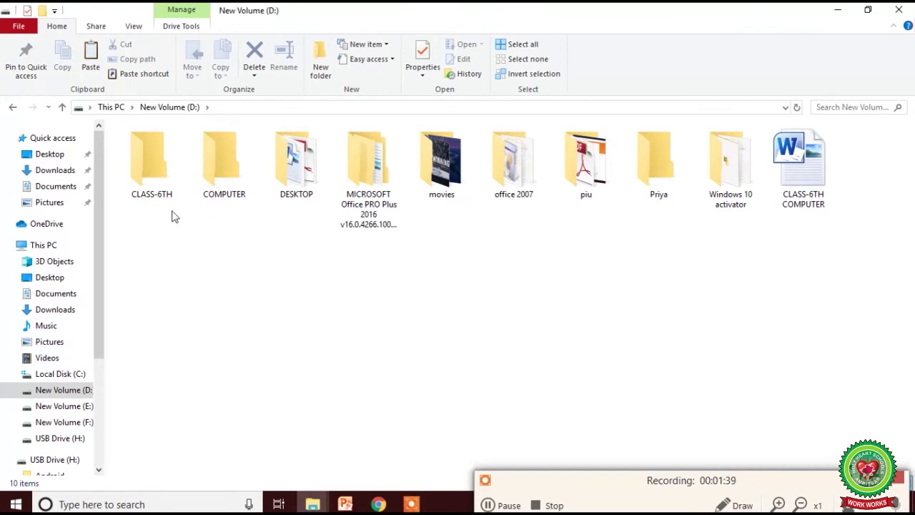
Cut the CLASS-6TH folder on the D: drive.
left_click(163, 163)
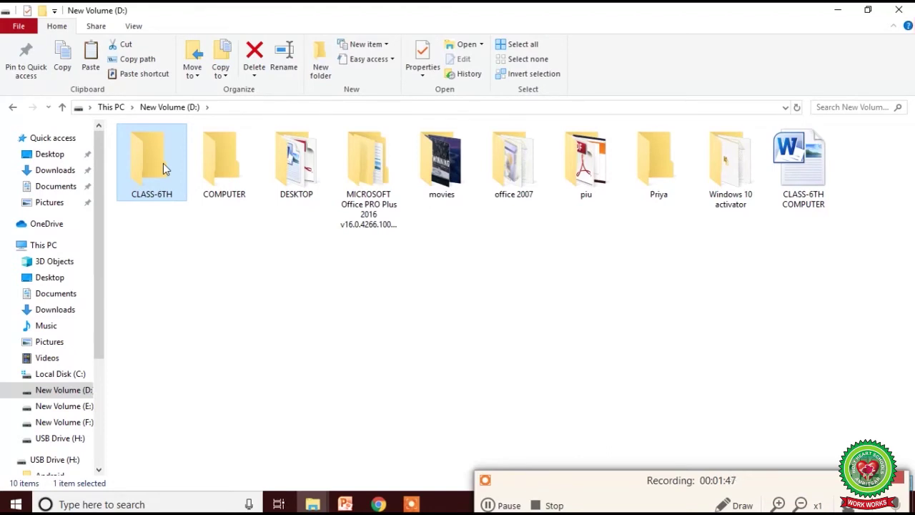
right_click(163, 167)
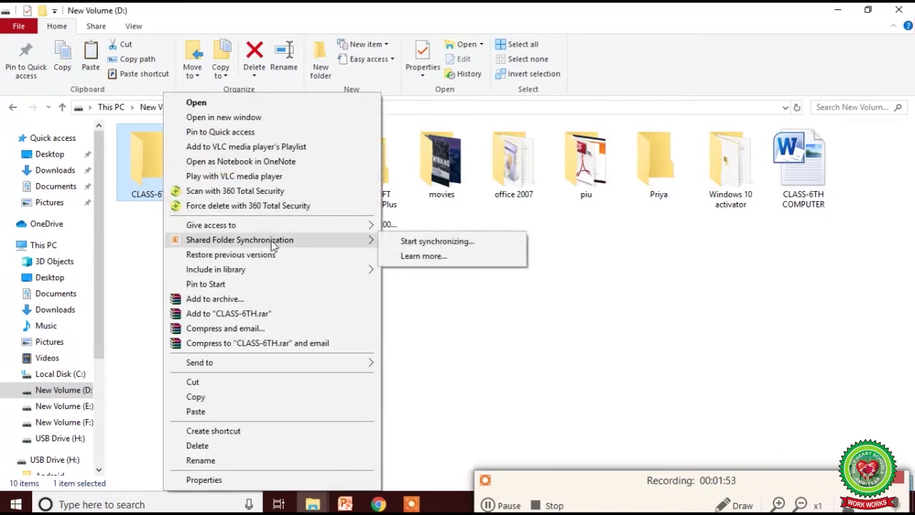
left_click(278, 386)
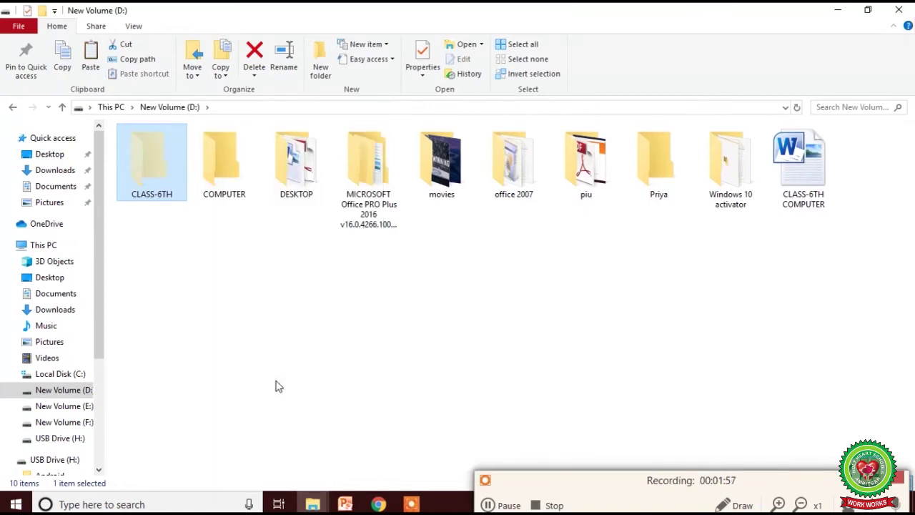
left_click(486, 504)
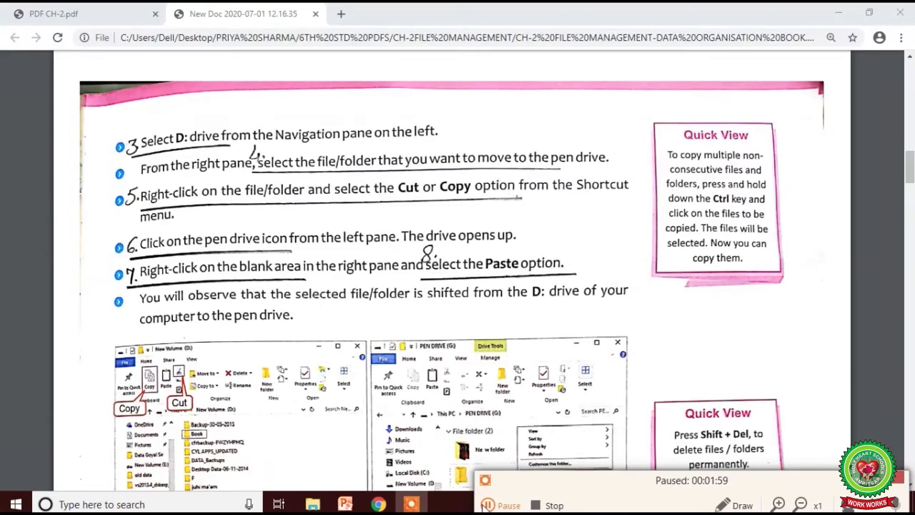
left_click(486, 504)
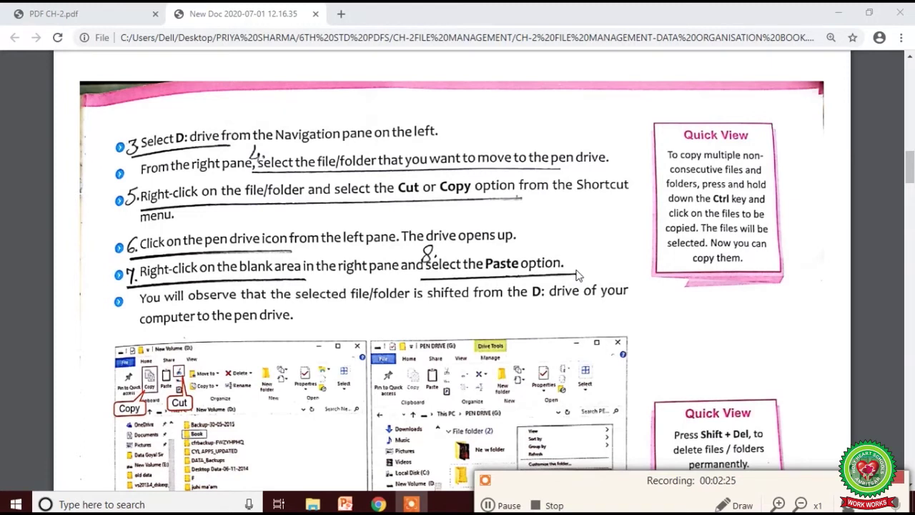
left_click(495, 506)
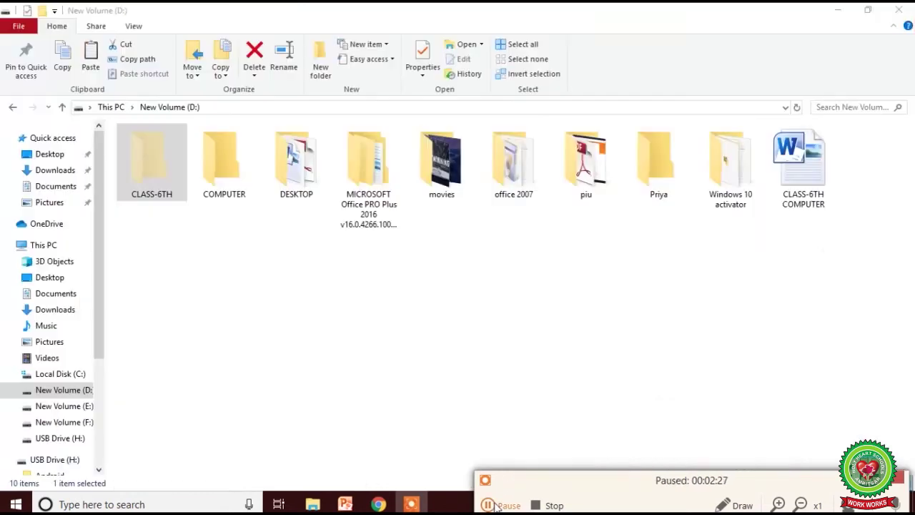
left_click(496, 505)
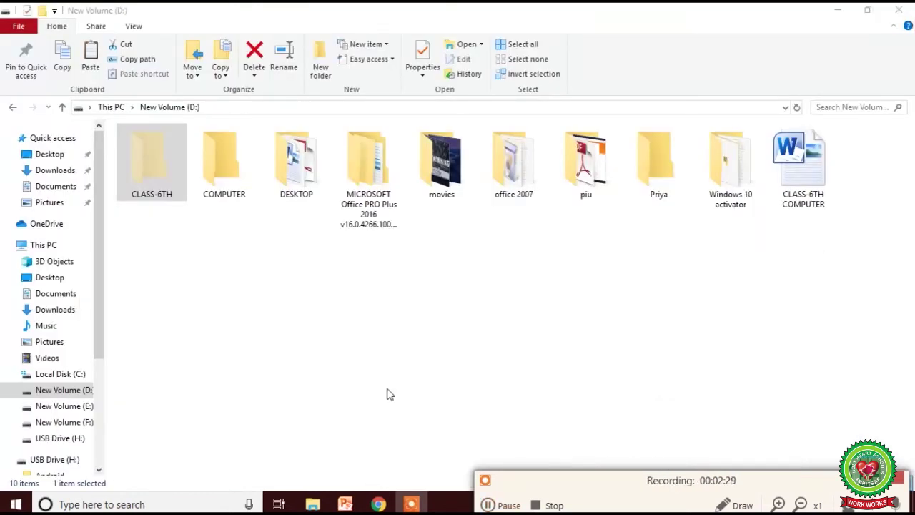
Paste the cut CLASS-6TH folder into USB Drive (H:) and select it there.
left_click(84, 443)
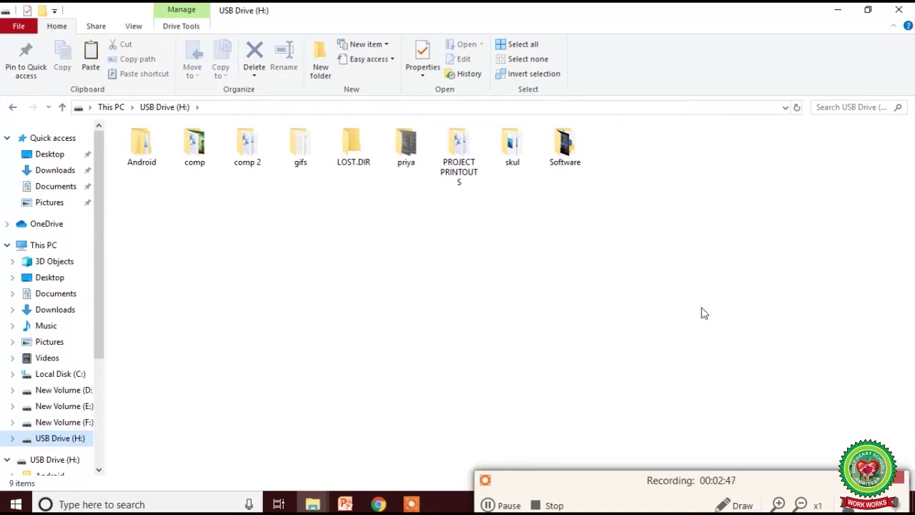
right_click(577, 361)
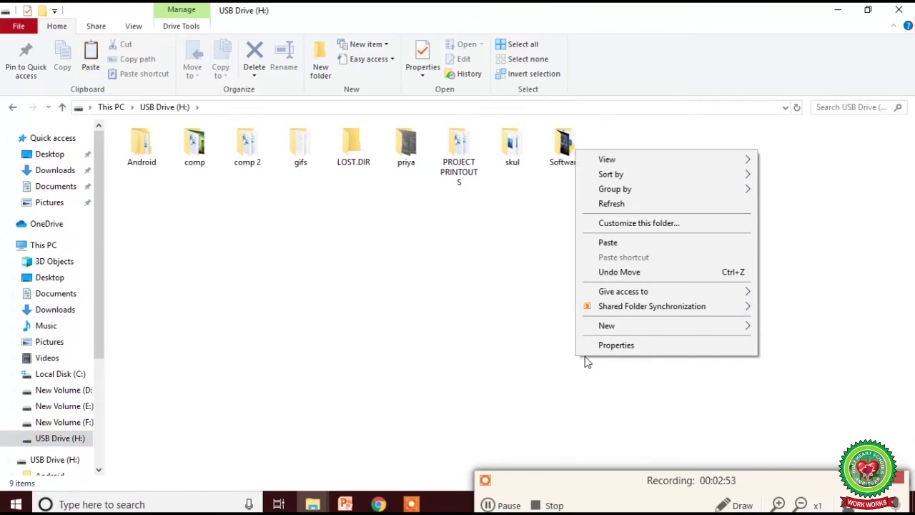
left_click(739, 248)
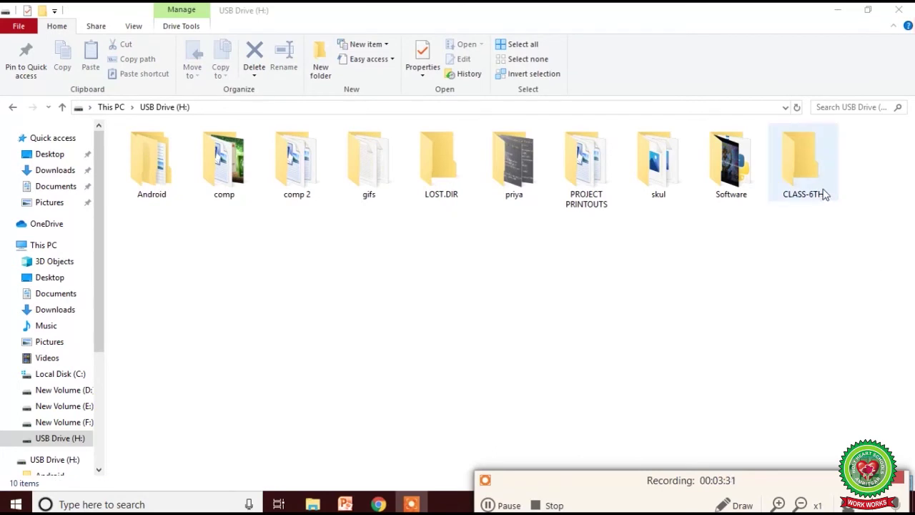
left_click(824, 195)
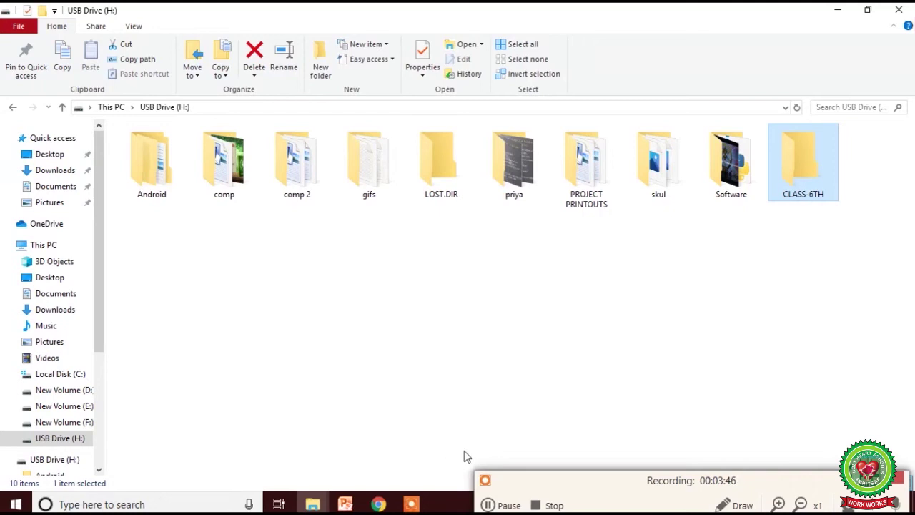
left_click(487, 505)
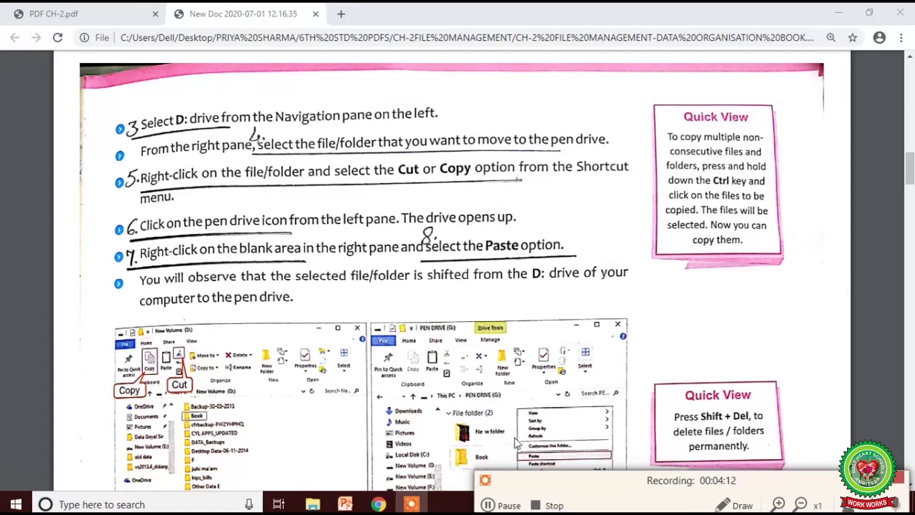
left_click(488, 505)
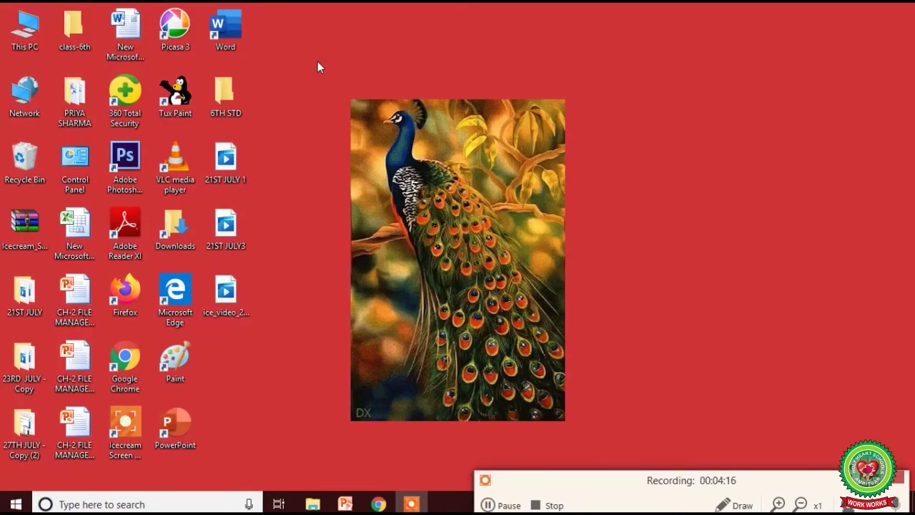
Open the New Volume (D:) drive from This PC and select the non-adjacent COMPUTER, MICROSOFT Office PRO Plus 2016 and piu folders together.
double_click(25, 28)
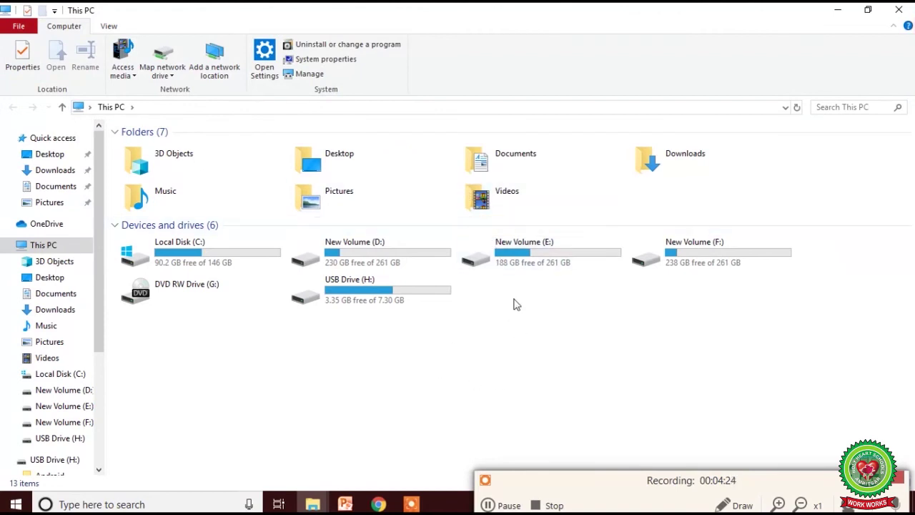
double_click(417, 261)
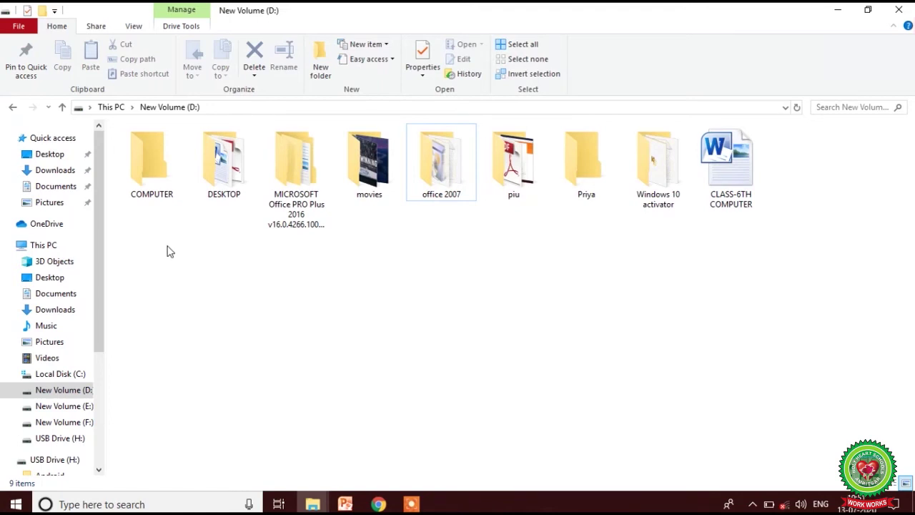
left_click(151, 161)
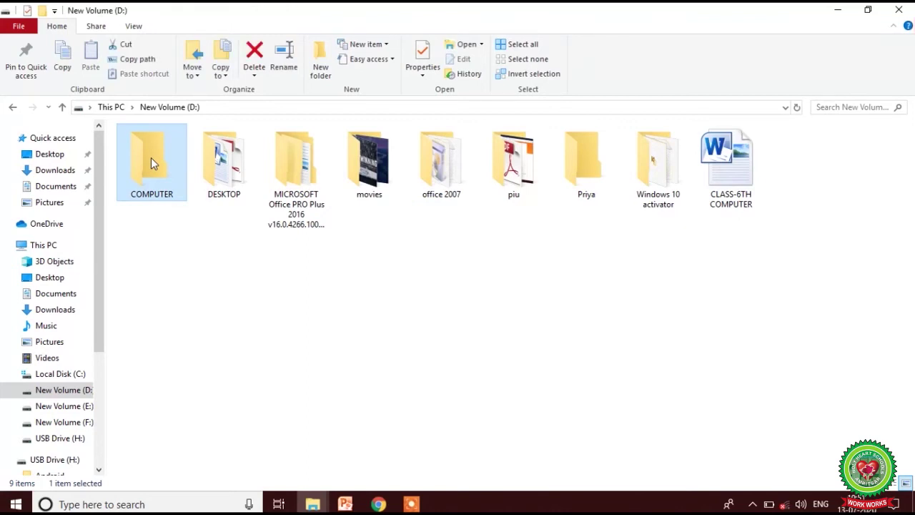
left_click(319, 168, "ctrl")
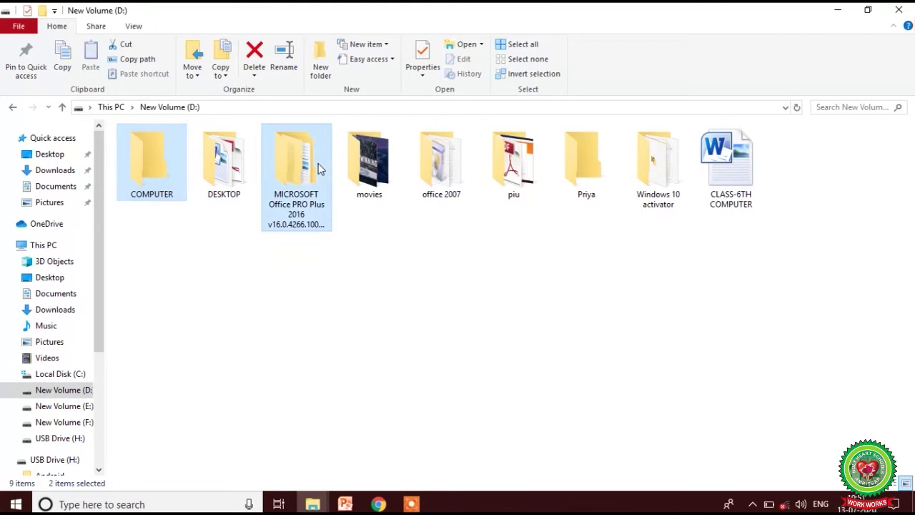
left_click(510, 181, "ctrl")
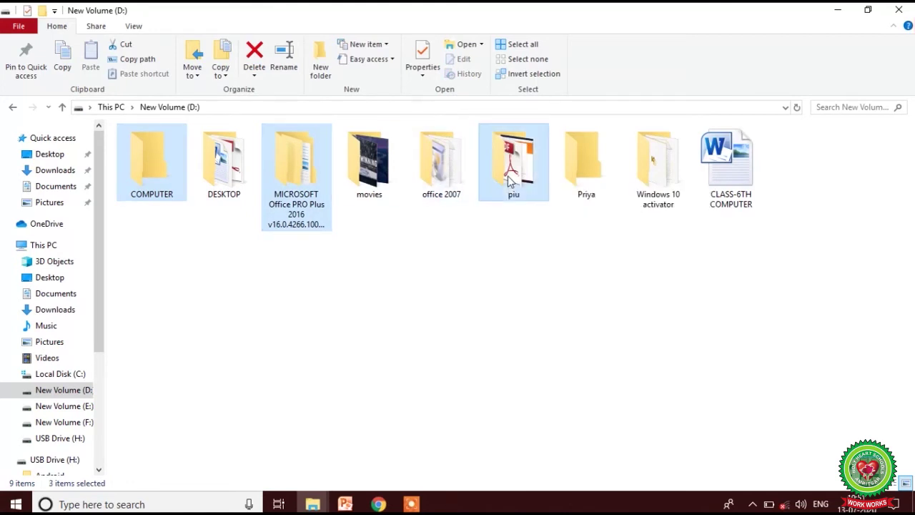
Add the CLASS-6TH COMPUTER document to the current non-adjacent selection on the D: drive.
left_click(732, 176, "ctrl")
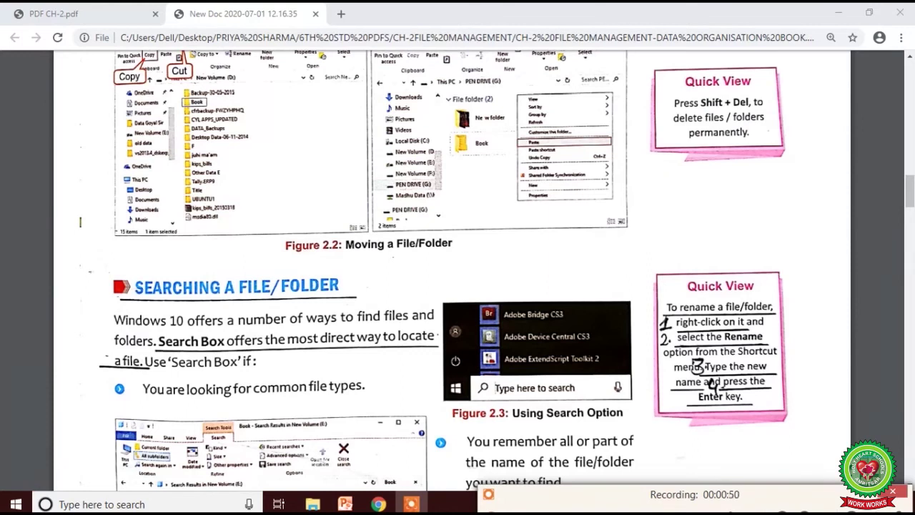
scroll(827, 235, "up", 2)
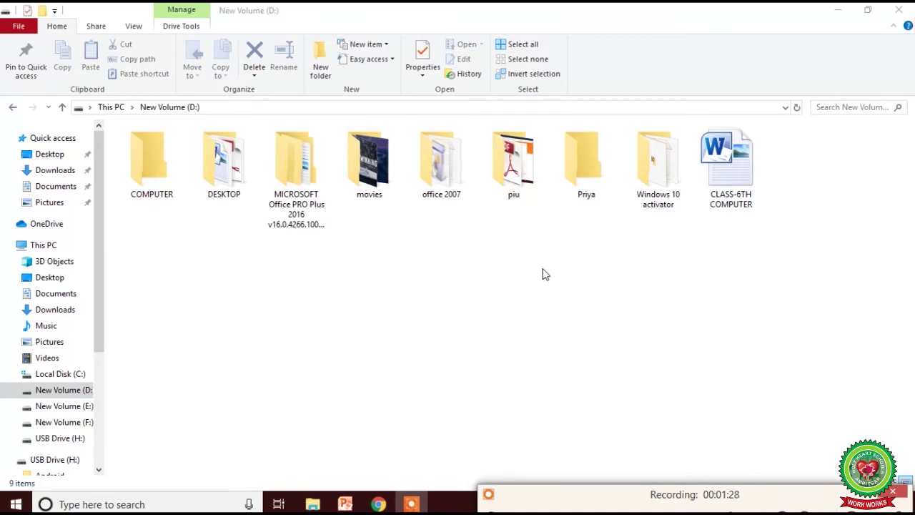
Permanently delete the folder located between piu and Windows 10 activator on the D: drive, bypassing the Recycle Bin.
left_click(586, 169)
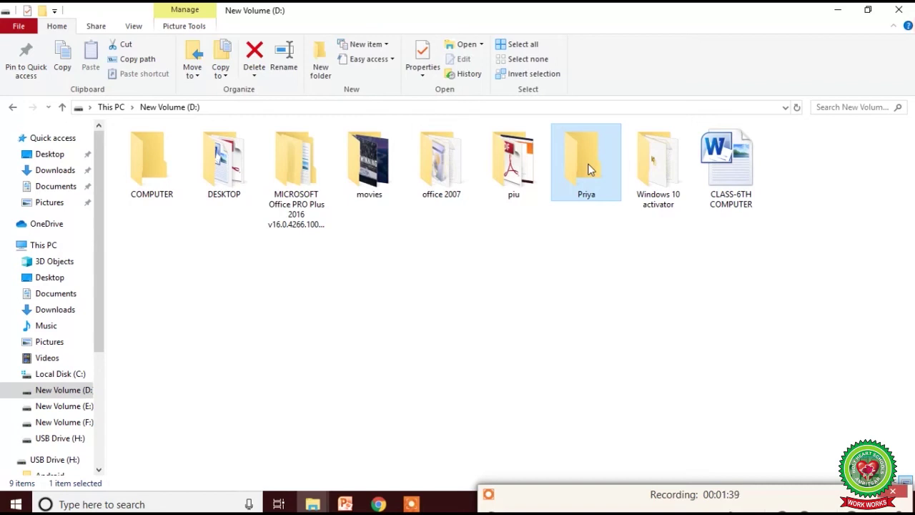
key("shift+Delete")
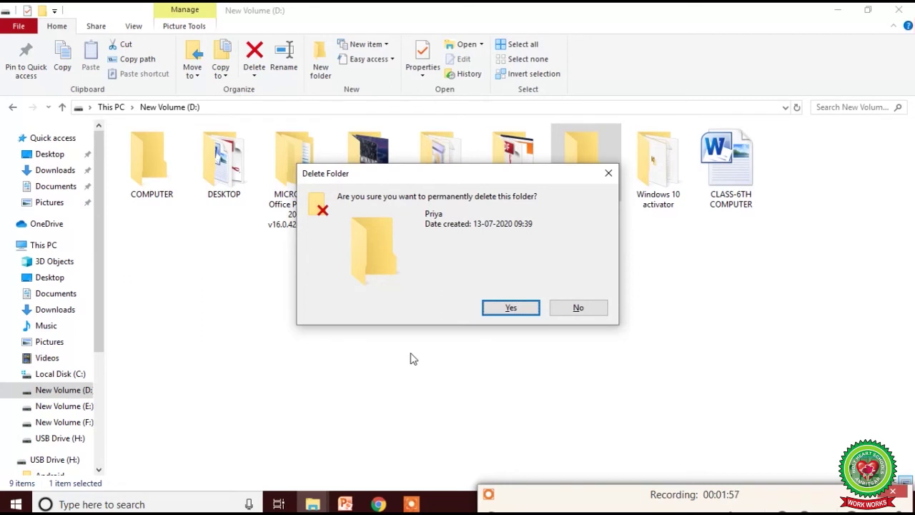
left_click(534, 309)
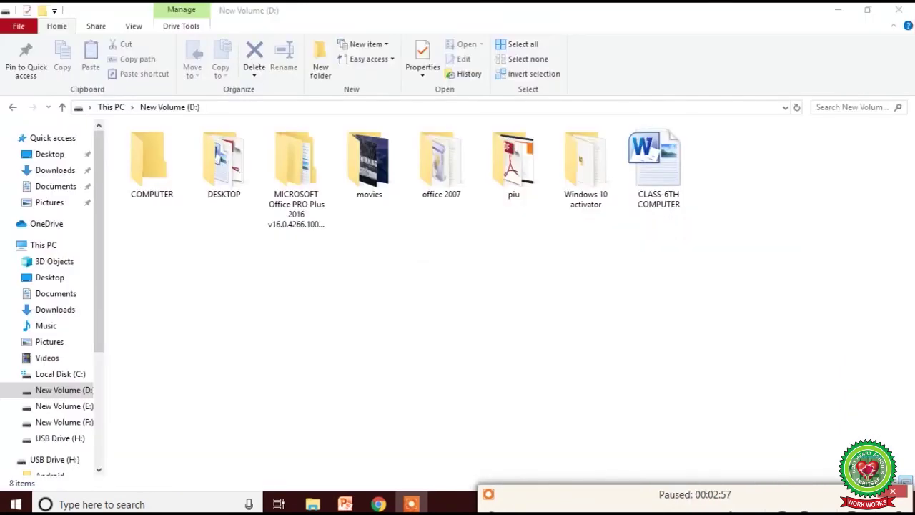
key("F8")
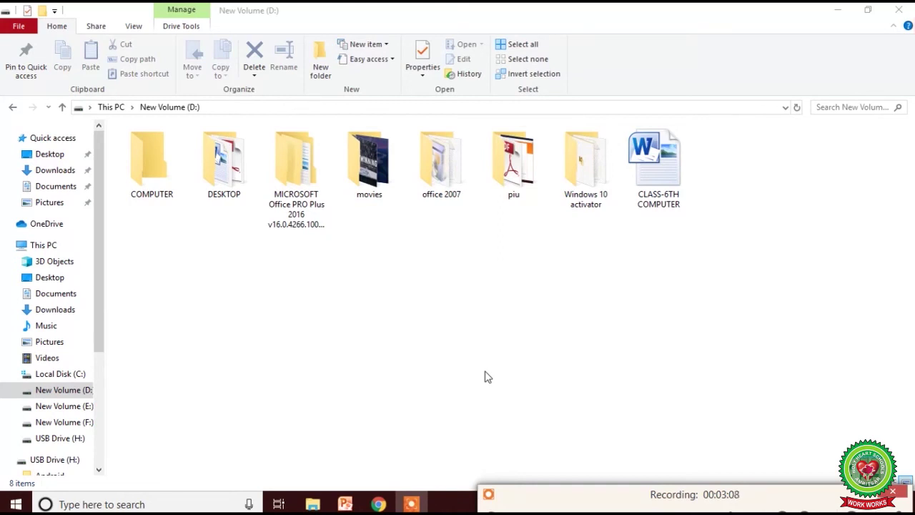
Rename the CLASS-6TH COMPUTER Word document on the D: drive as COMPUTER PROJECTS.
left_click(677, 180)
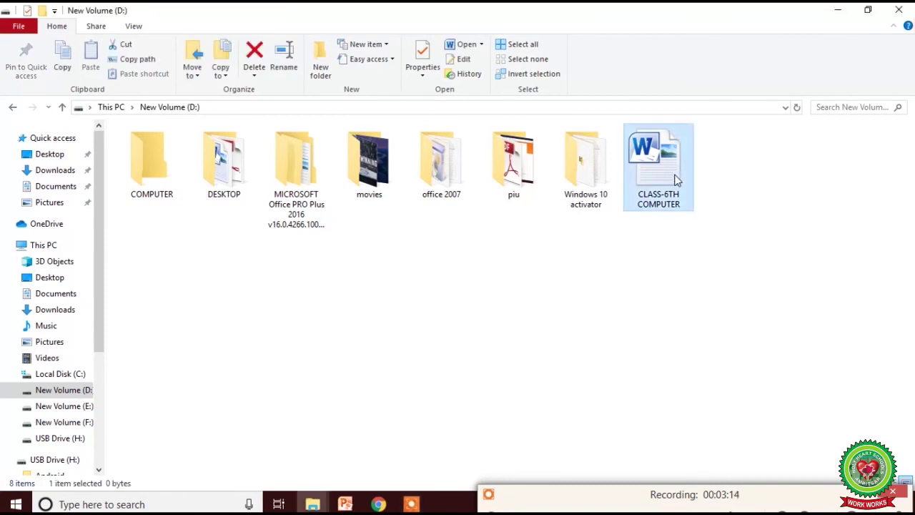
right_click(677, 180)
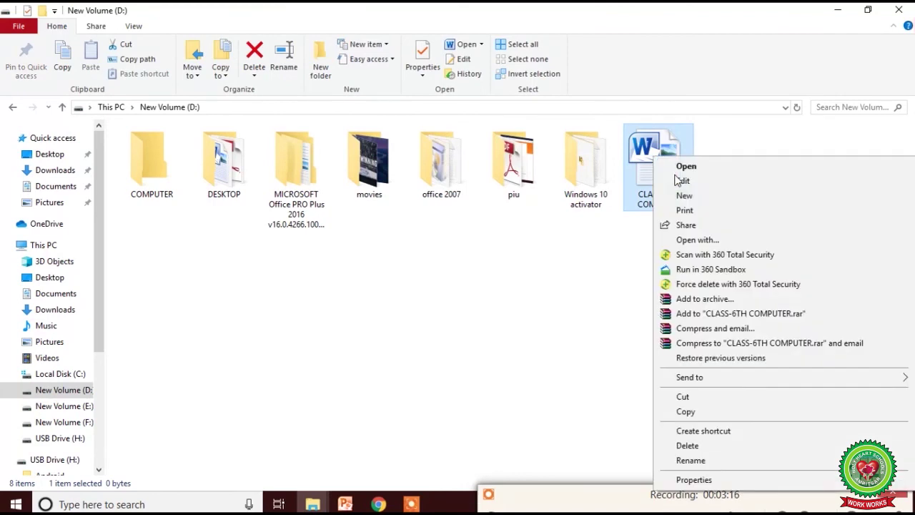
left_click(758, 463)
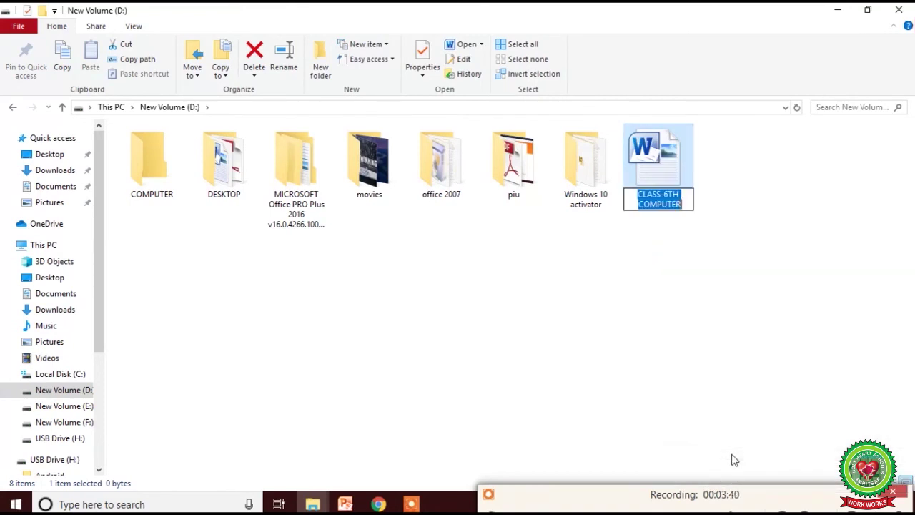
key("BackSpace")
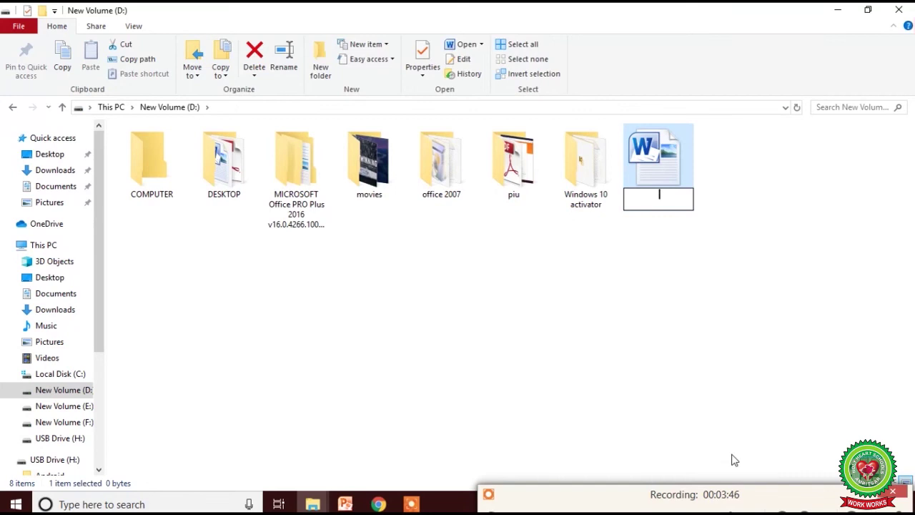
type("COMP")
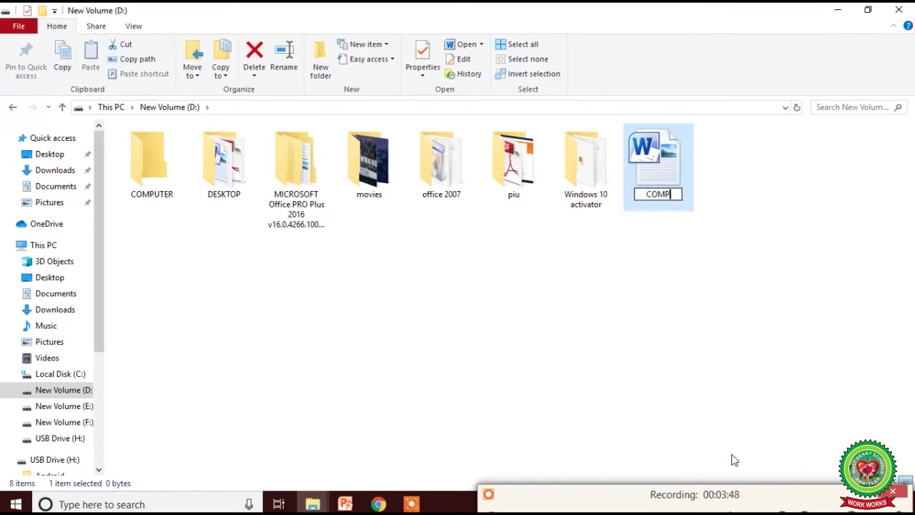
type("UTER ")
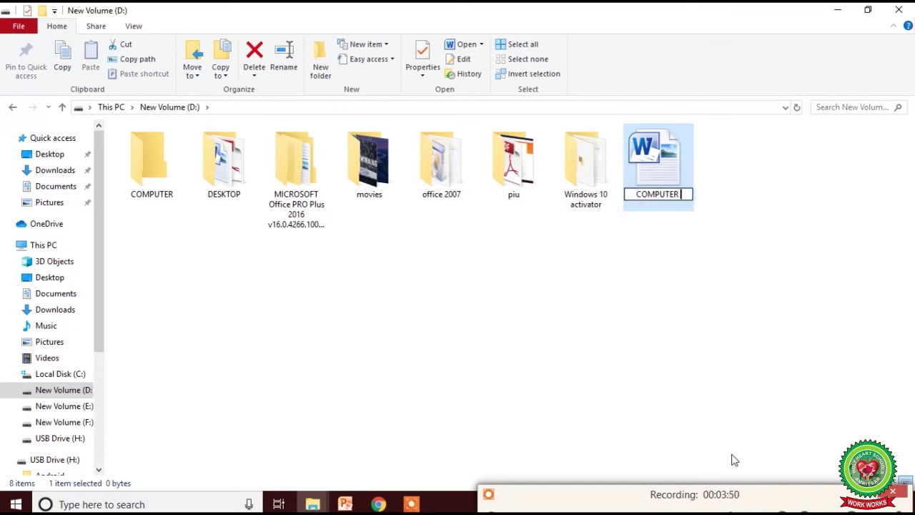
type("PROJCT")
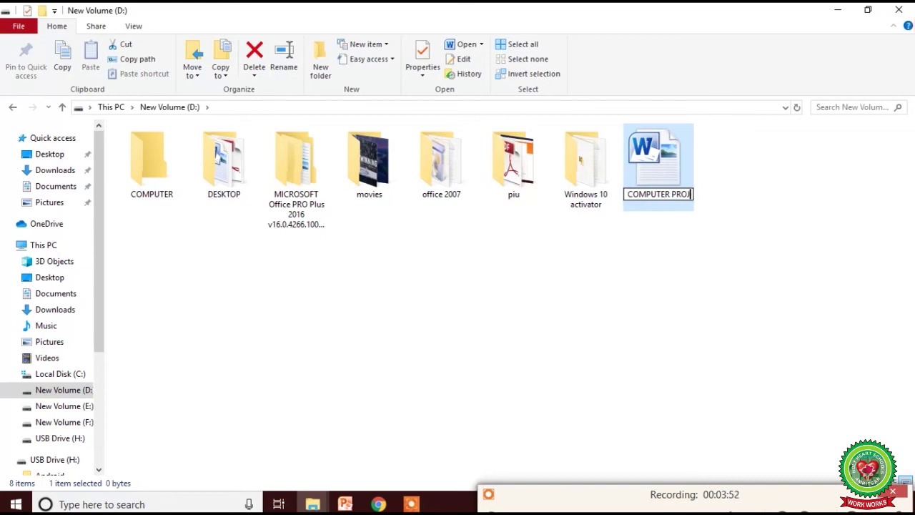
key("BackSpace")
key("BackSpace")
type("ECTS")
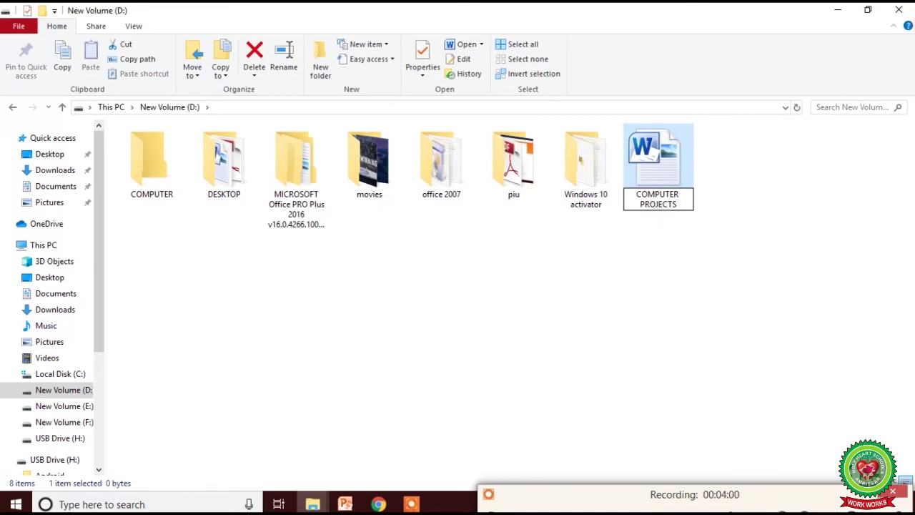
key("Return")
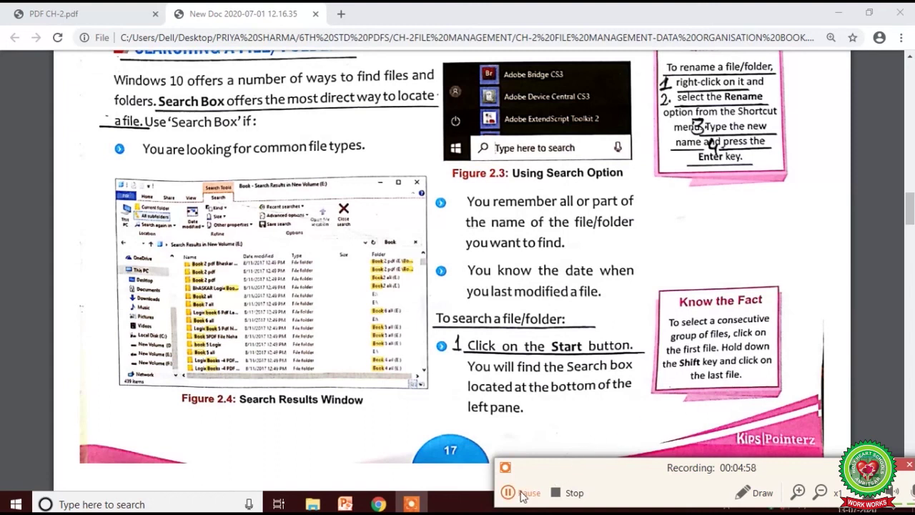
left_click(556, 493)
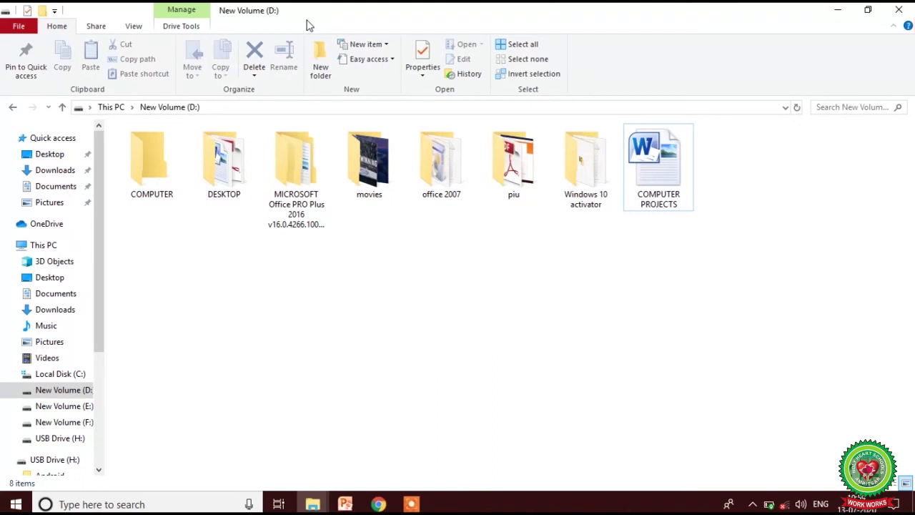
Select the consecutive range of items from the COMPUTER folder through the COMPUTER PROJECTS document on the D: drive.
left_click(162, 168)
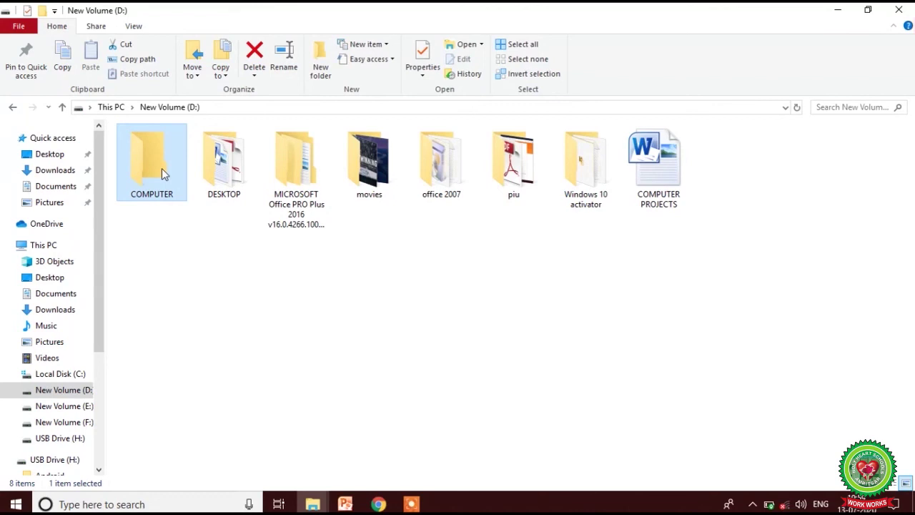
left_click(659, 175, "shift")
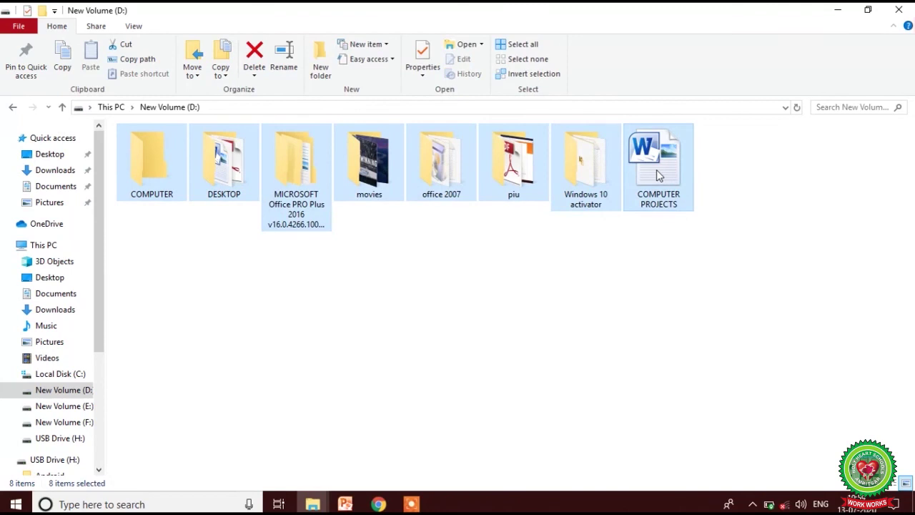